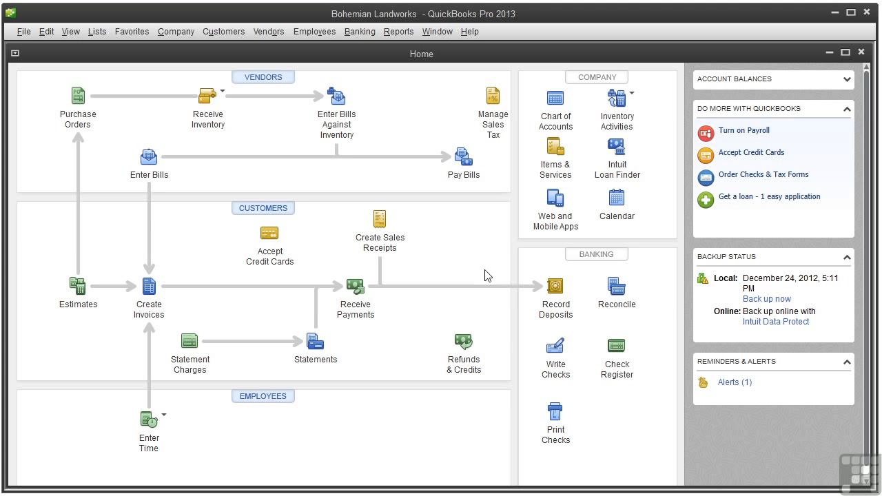
Begin a reconciliation of the Checking account and set the statement date to 01/09/2013
left_click(622, 306)
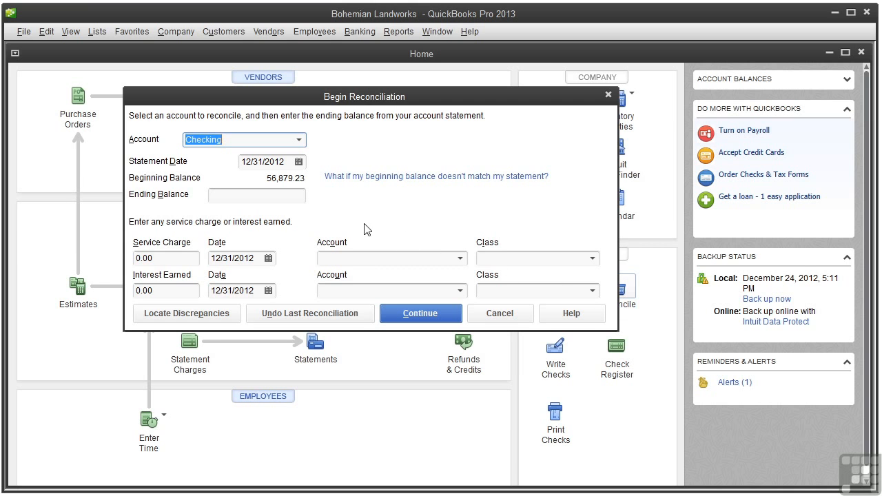
left_click(299, 162)
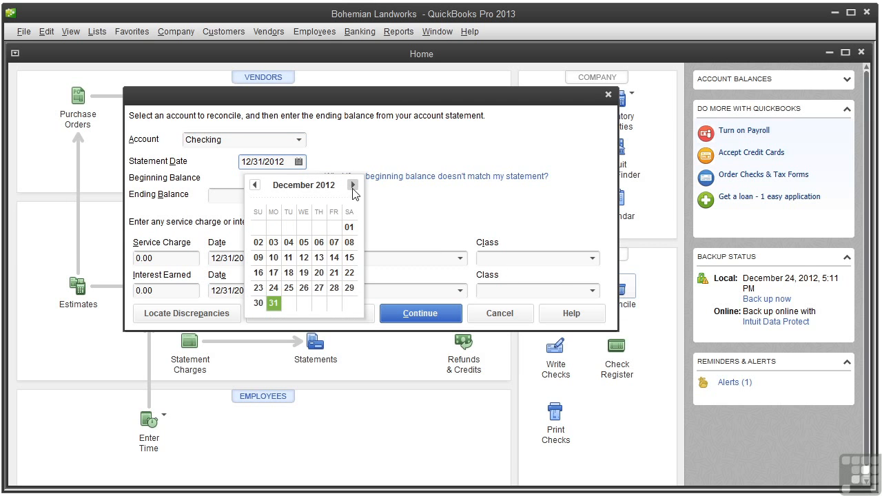
left_click(352, 185)
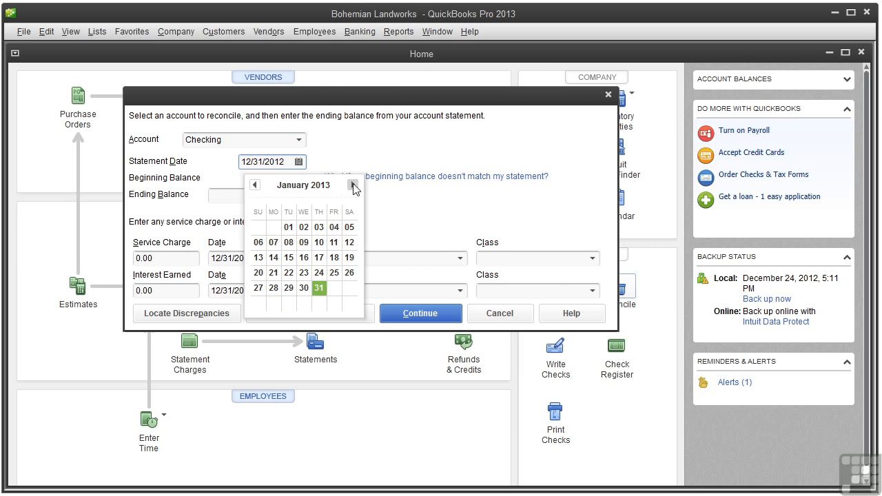
left_click(304, 244)
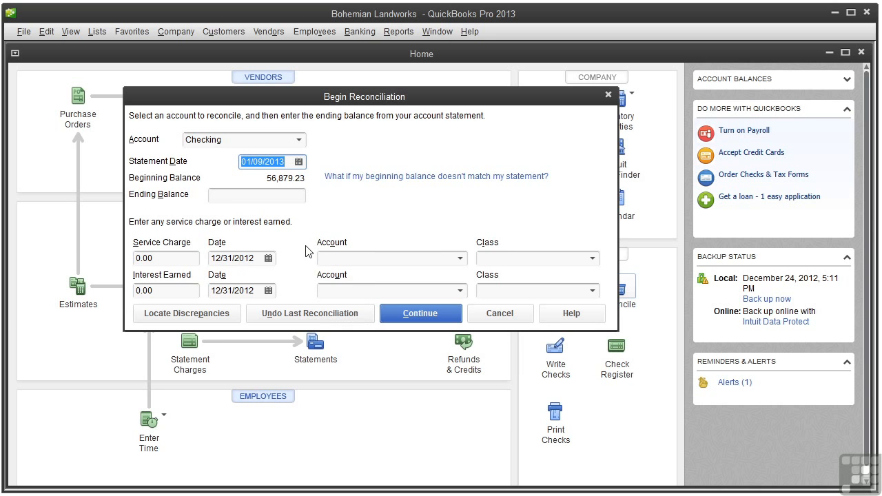
Enter an ending balance of 40,408.23 without any service charge or interest, and continue to the transaction lists
left_click(301, 196)
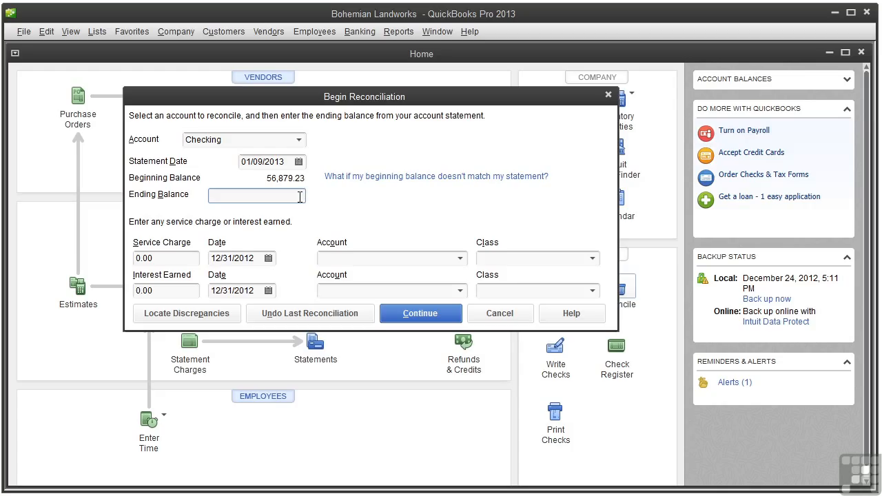
type("40408.23")
left_click(159, 258)
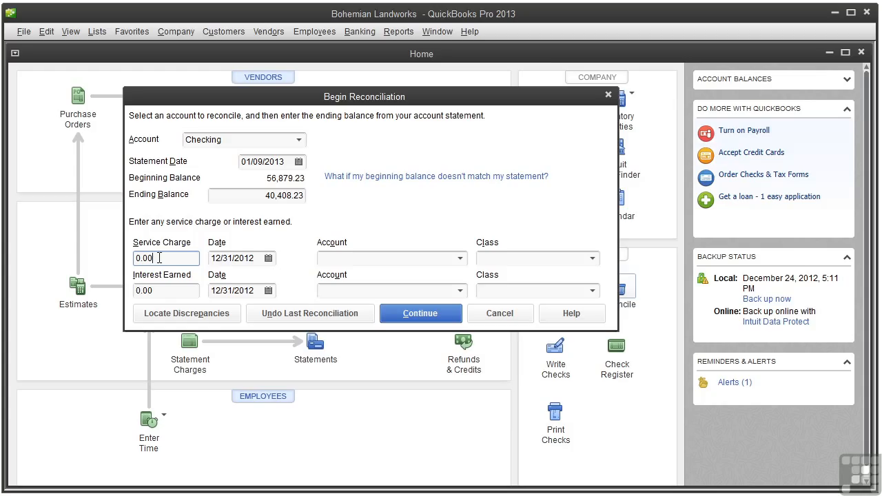
left_click(156, 290)
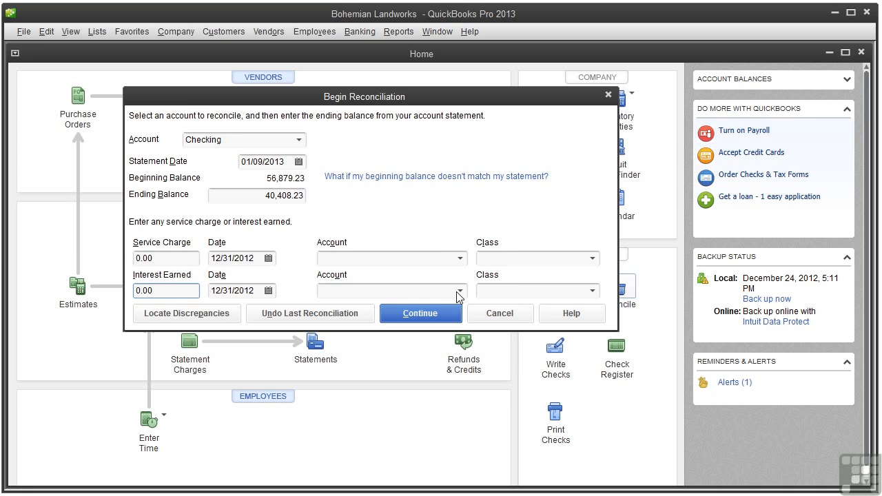
left_click(440, 304)
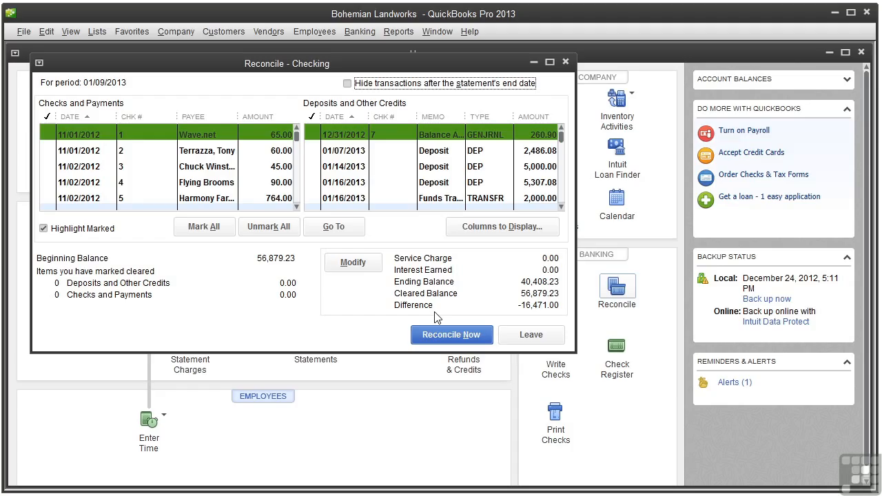
Mark every check and payment dated 11/01/2012 through 12/27/2012 as cleared
left_click(49, 137)
left_click(48, 151)
left_click(48, 167)
left_click(48, 184)
left_click(47, 197)
double_click(295, 206)
double_click(295, 206)
left_click(48, 151)
left_click(49, 166)
left_click(49, 182)
left_click(48, 197)
scroll(275, 210, "down", 4)
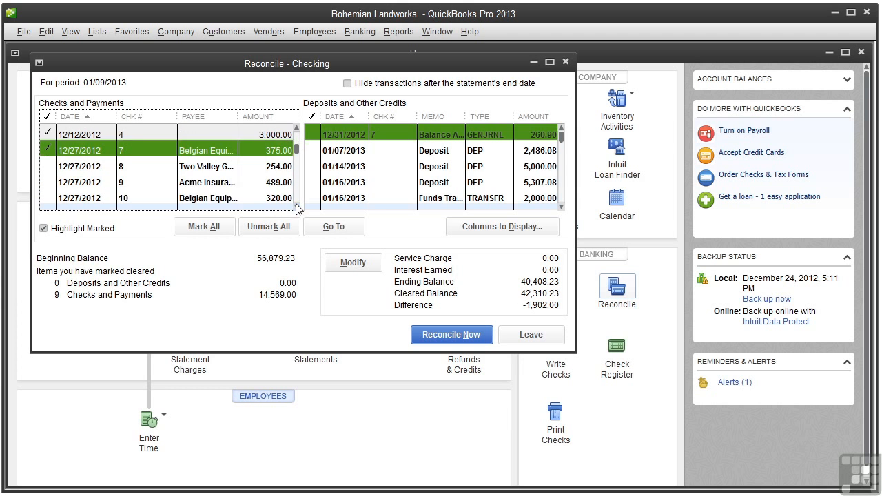
left_click(47, 150)
left_click(47, 166)
left_click(48, 182)
left_click(48, 198)
scroll(64, 145, "down", 4)
left_click(48, 150)
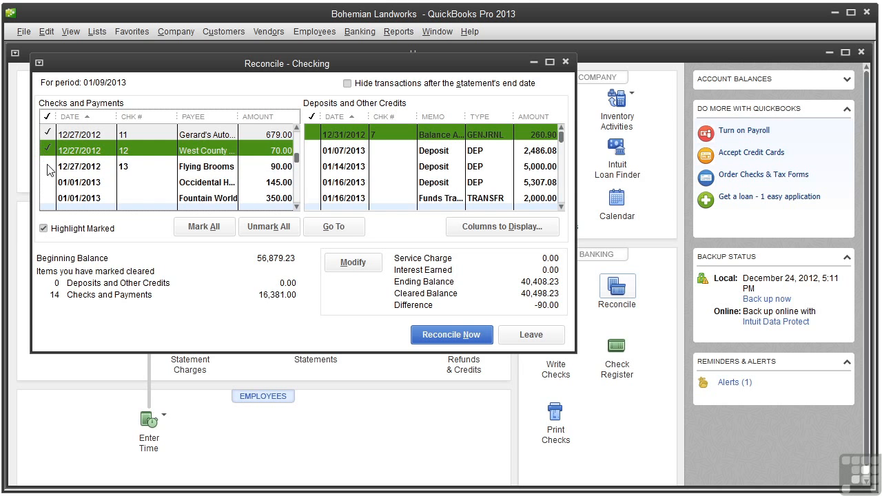
left_click(48, 166)
Mark every check and payment dated 01/01/2013 through 01/07/2013 as cleared
left_click(47, 182)
left_click(47, 198)
scroll(297, 207, "down", 3)
left_click(48, 166)
left_click(48, 181)
left_click(49, 197)
scroll(297, 210, "down", 4)
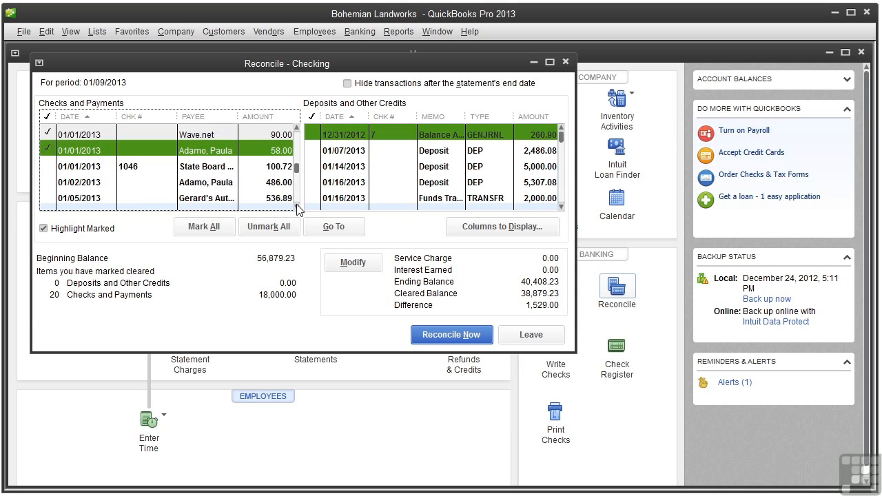
left_click(47, 153)
left_click(49, 167)
left_click(48, 182)
left_click(47, 197)
left_click(297, 207)
left_click(297, 207)
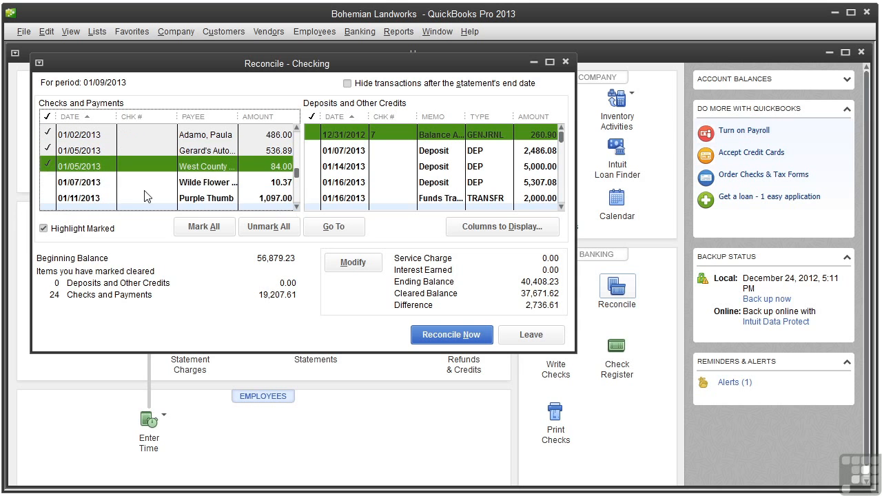
left_click(48, 182)
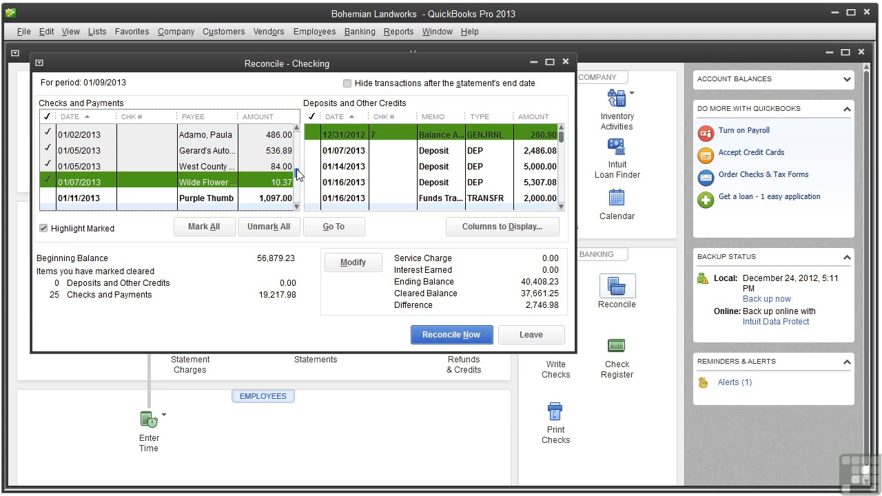
Mark the 12/31/2012 credit of 260.90 and the 01/07/2013 deposit of 2,486.08 as cleared
scroll(297, 168, "up", 1)
scroll(303, 178, "down", 2)
scroll(304, 177, "down", 5)
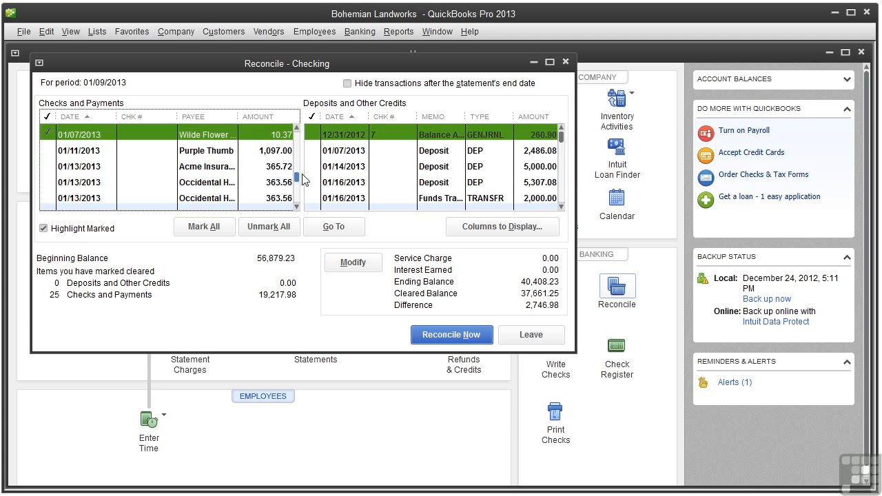
scroll(304, 197, "down", 8)
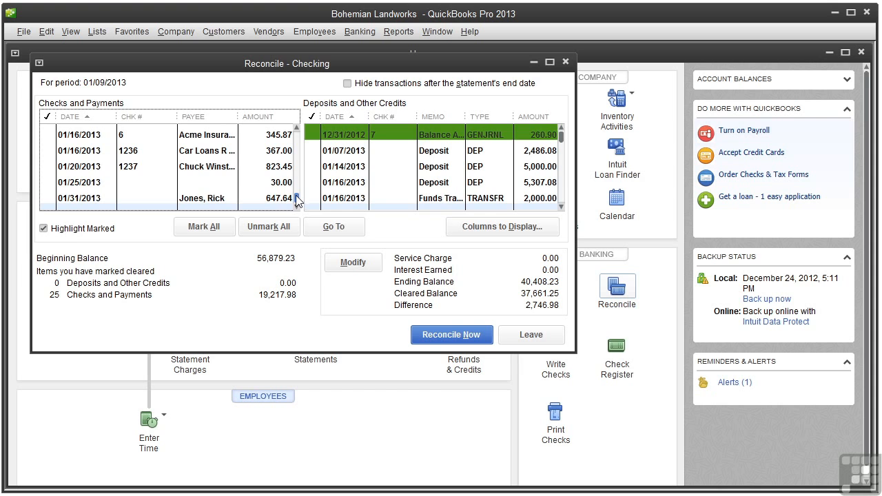
left_click(308, 133)
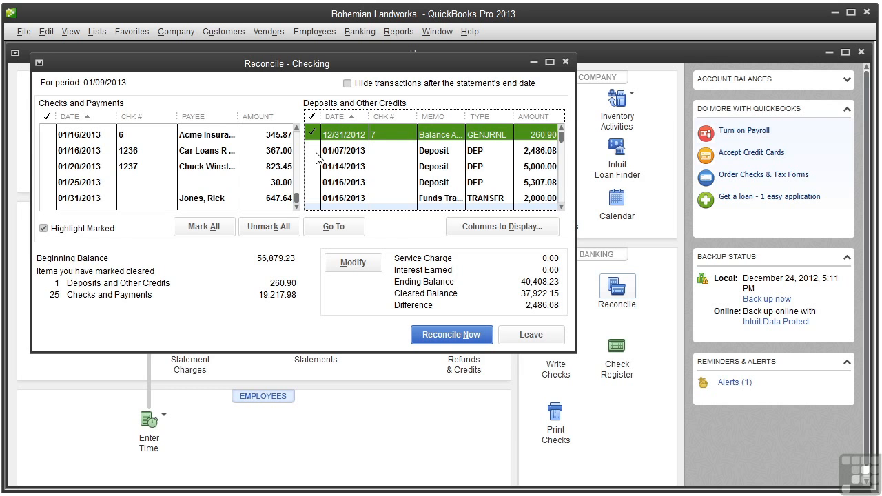
left_click(313, 151)
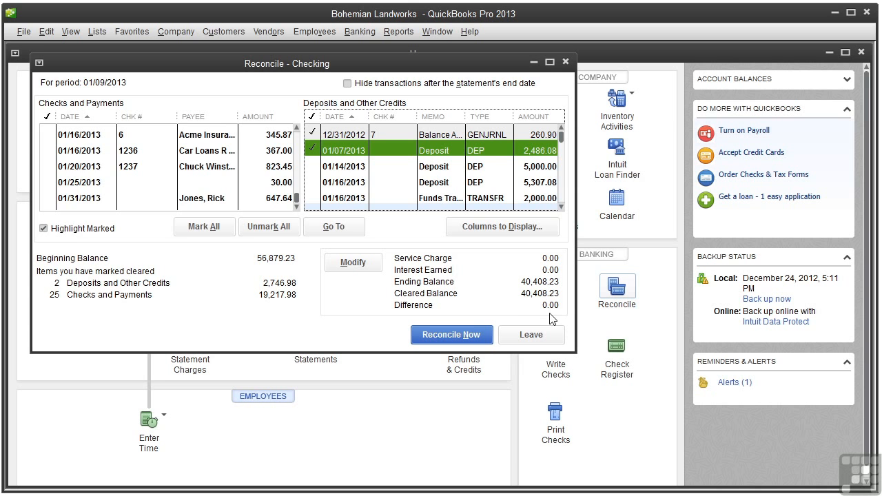
Try to reconcile with the 01/07/2013 Wilde Flower payment of 10.37 unmarked, and leave the reconciliation without an adjustment
left_click_drag(294, 197, 290, 176)
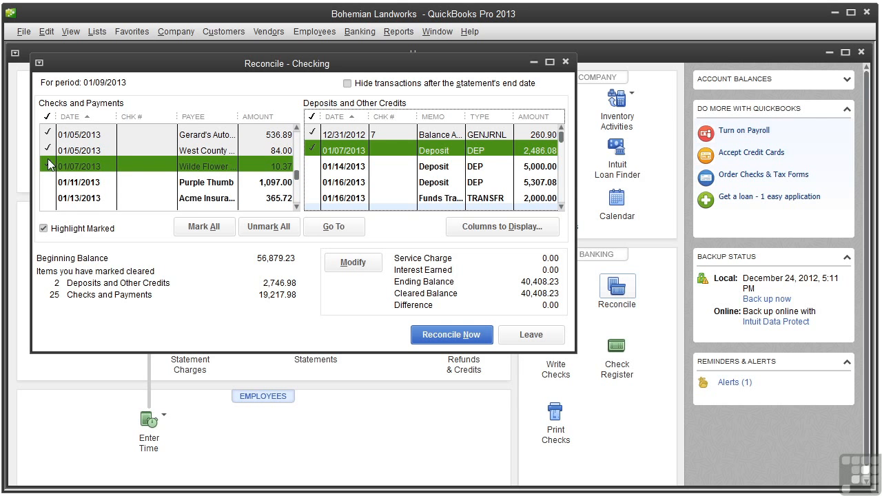
left_click(47, 165)
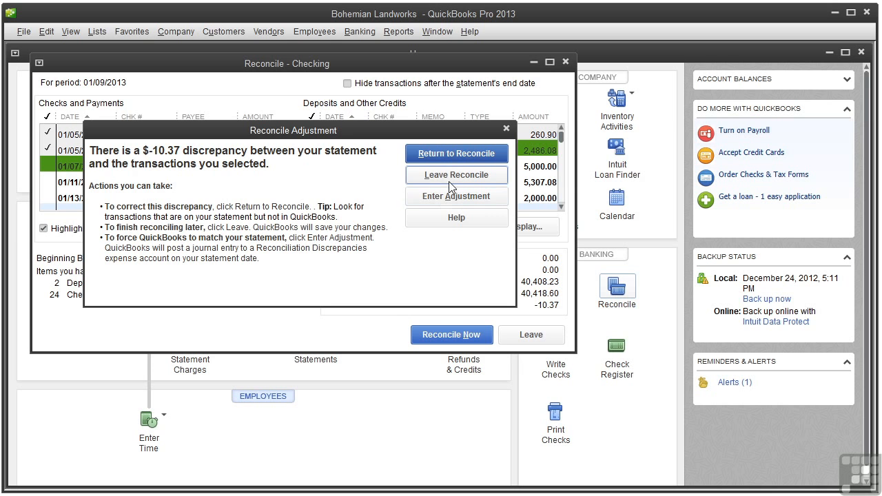
left_click(455, 158)
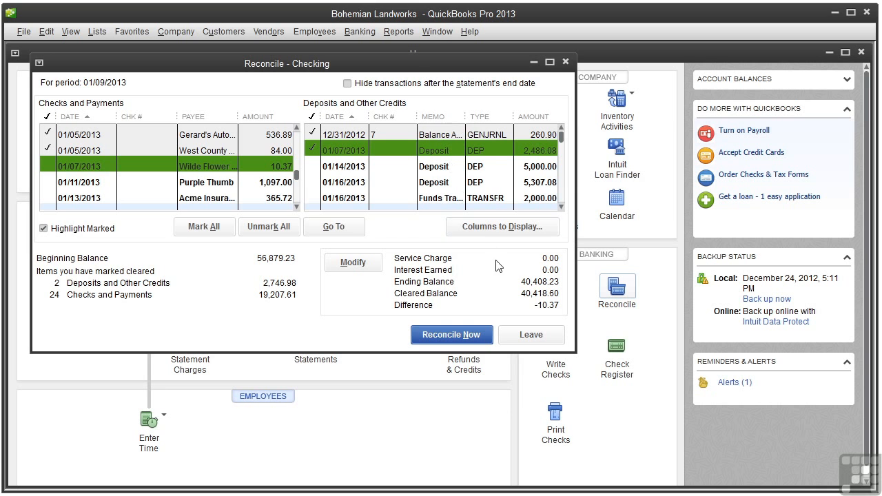
left_click(525, 336)
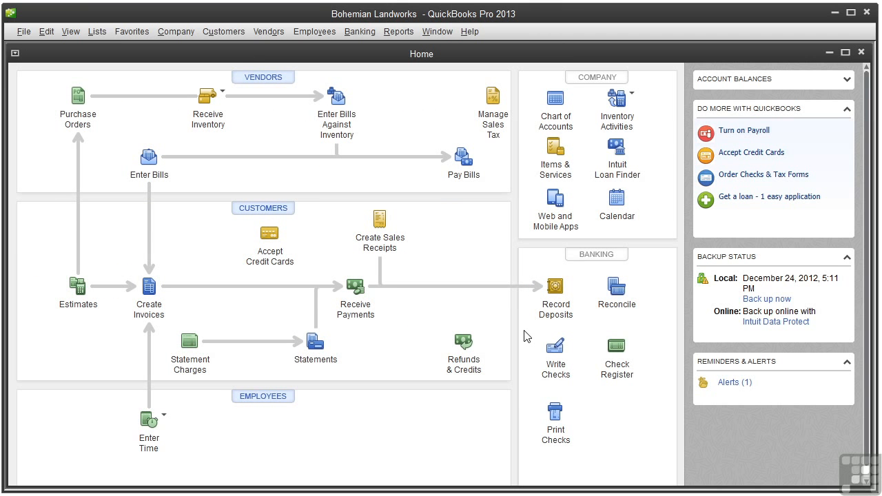
Reopen the Checking reconciliation to view the details of the 10.37 Wilde Flower check, and leave it again
left_click(619, 303)
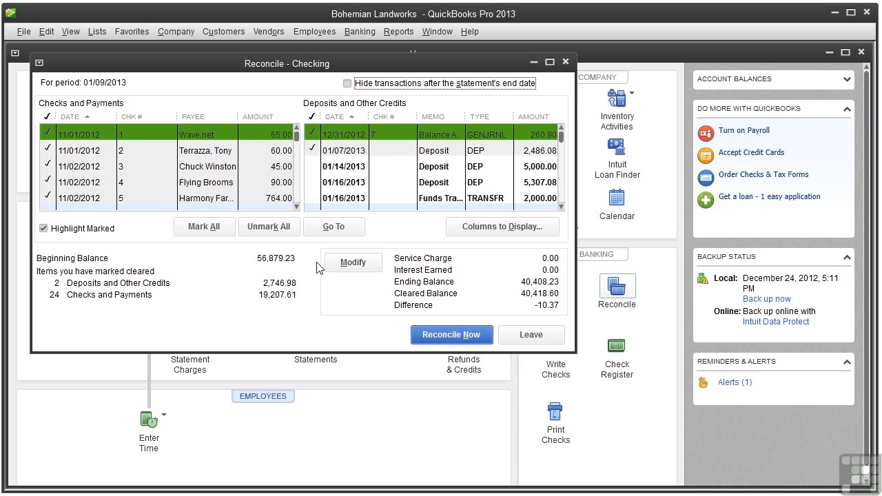
scroll(286, 196, "down", 7)
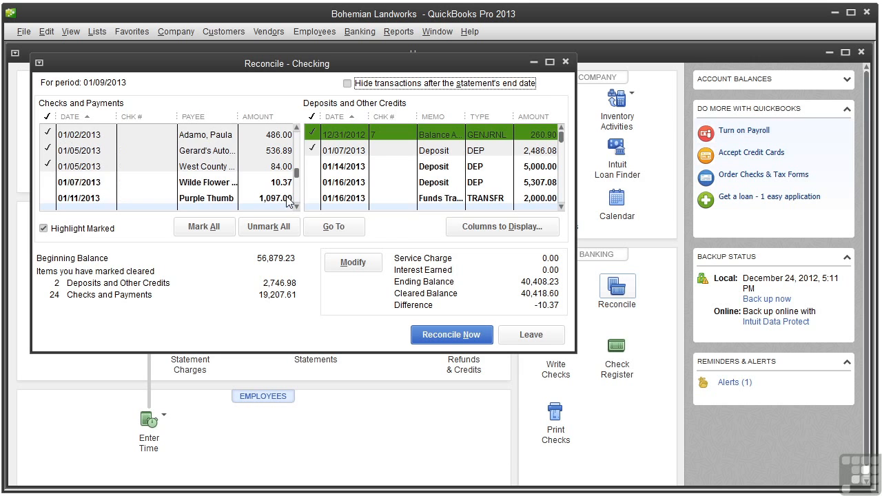
double_click(255, 183)
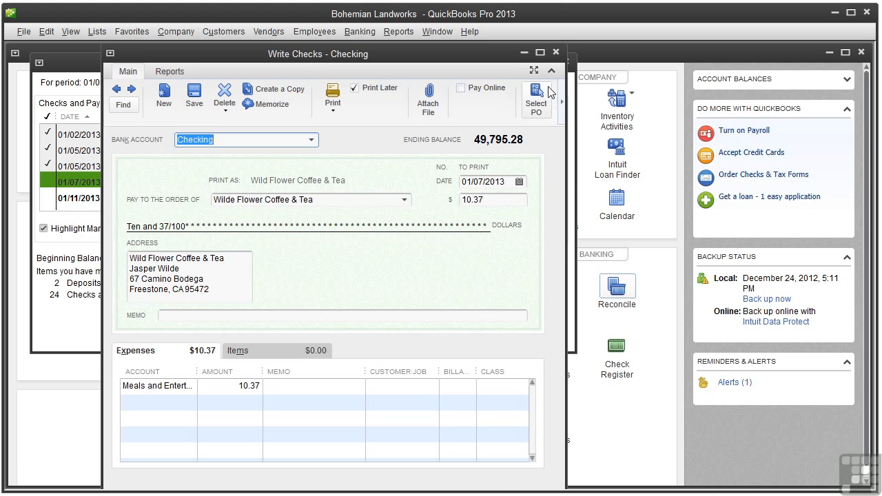
left_click(555, 53)
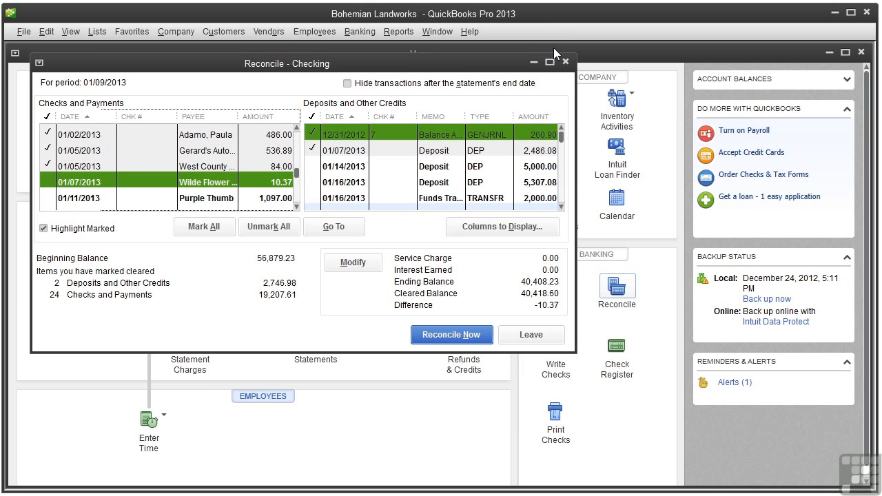
left_click(531, 335)
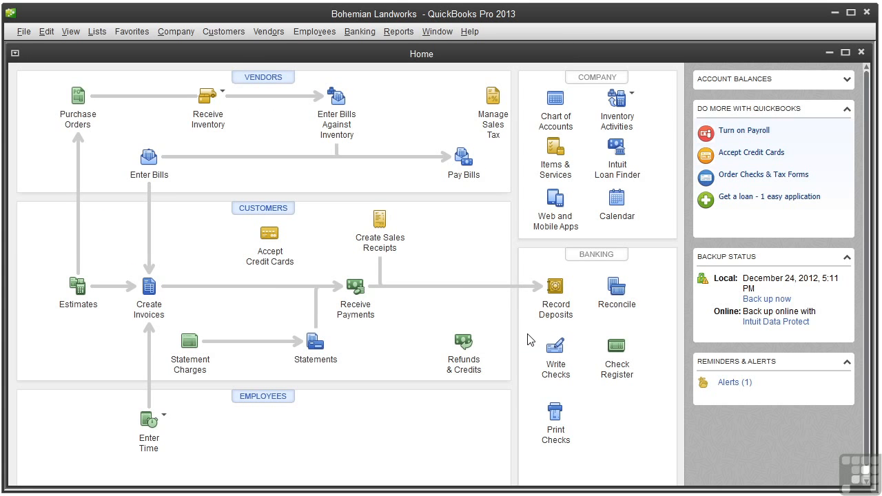
View the options for locating discrepancies in the Checking account and close them without running a report
left_click(618, 288)
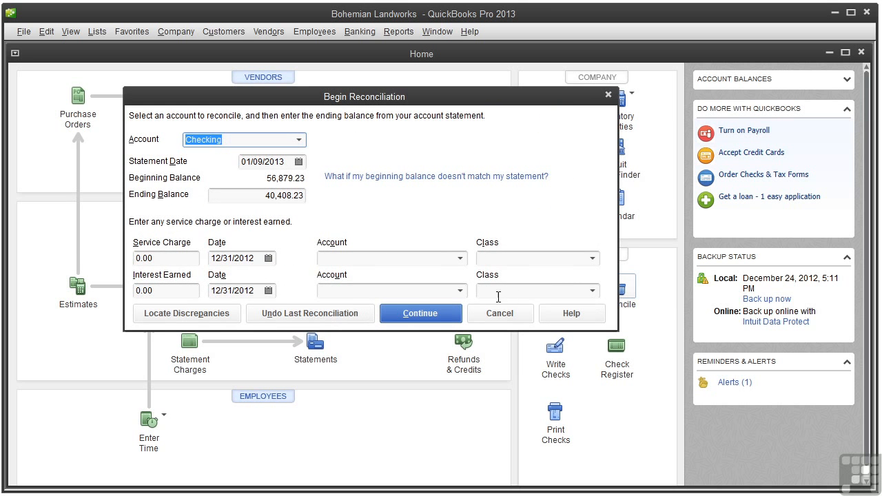
left_click(197, 316)
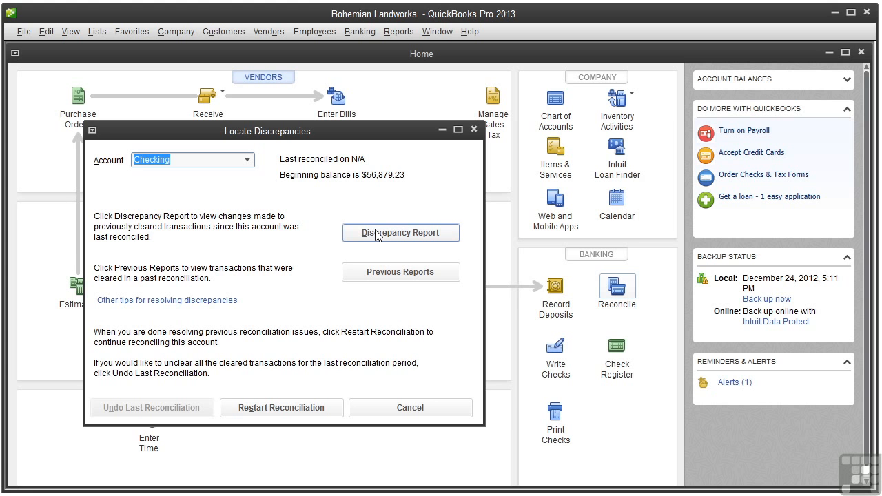
left_click(417, 407)
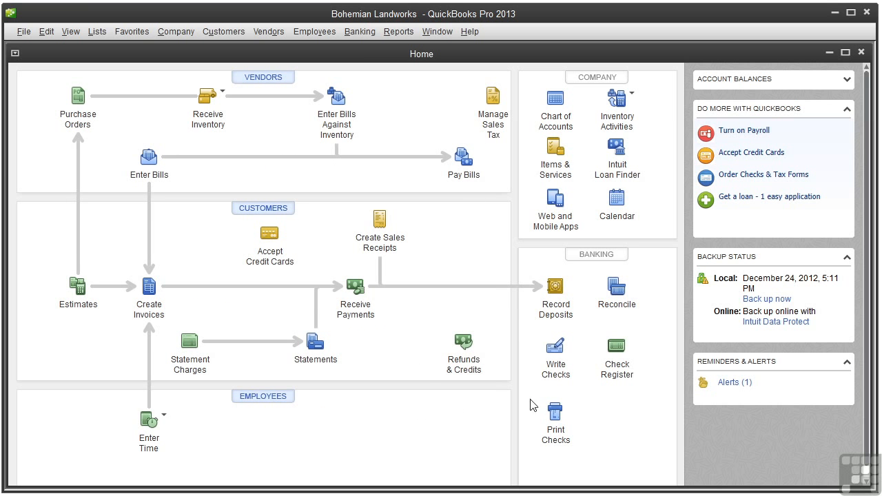
Complete the Checking reconciliation with the 01/07/2013 Wilde Flower payment of 10.37 marked as cleared, skipping the reconciliation report
left_click(618, 289)
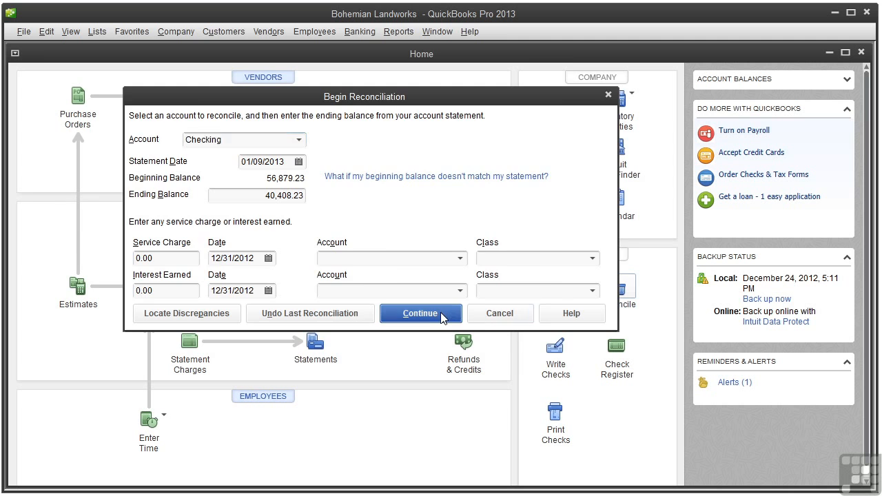
left_click(440, 312)
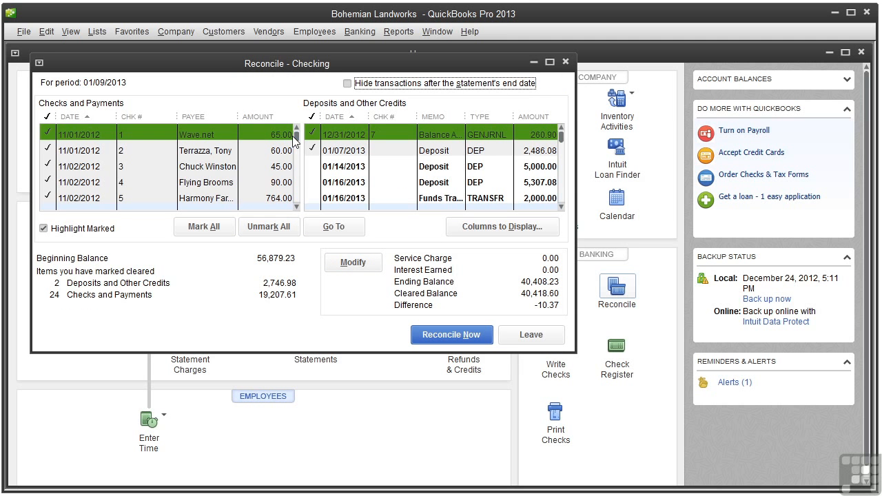
left_click_drag(295, 138, 295, 181)
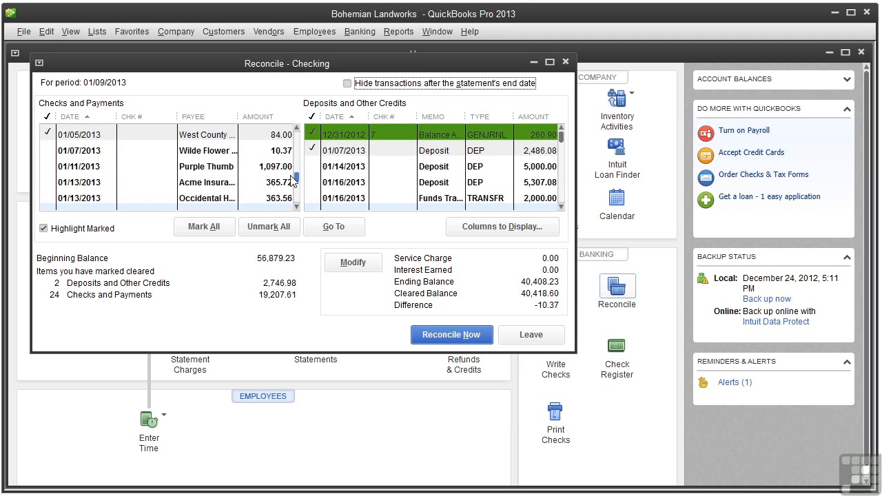
left_click(47, 151)
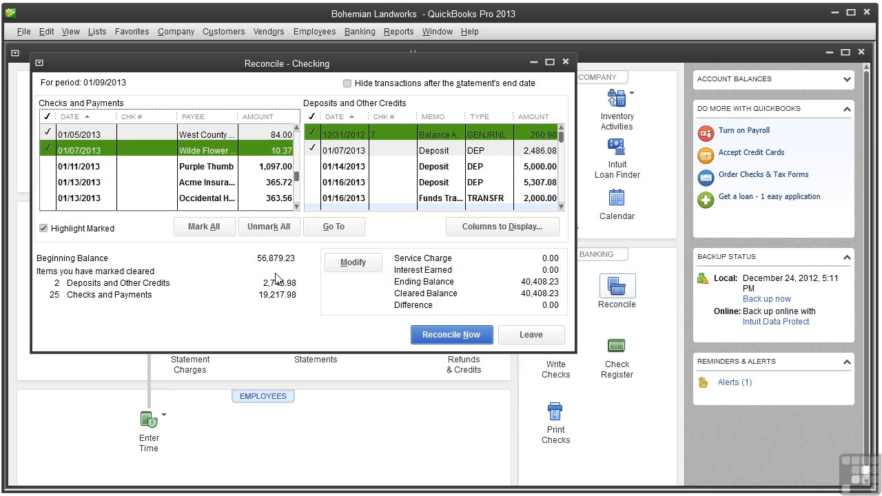
left_click(455, 336)
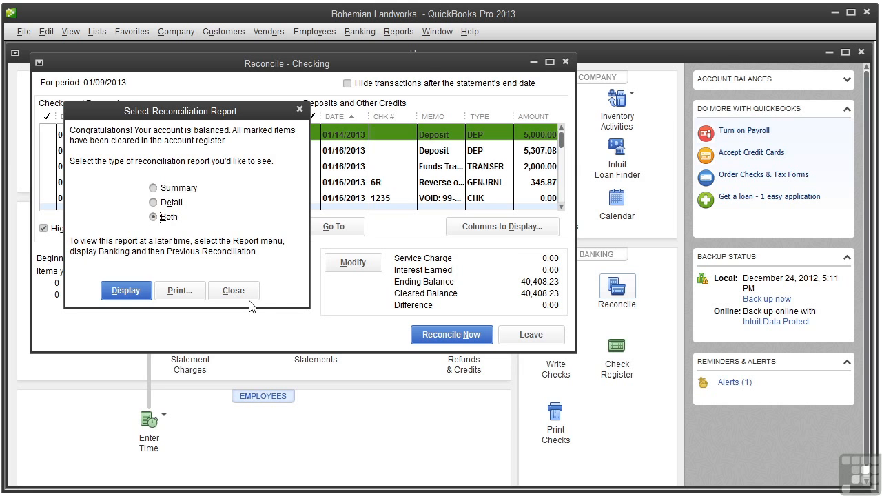
left_click(233, 291)
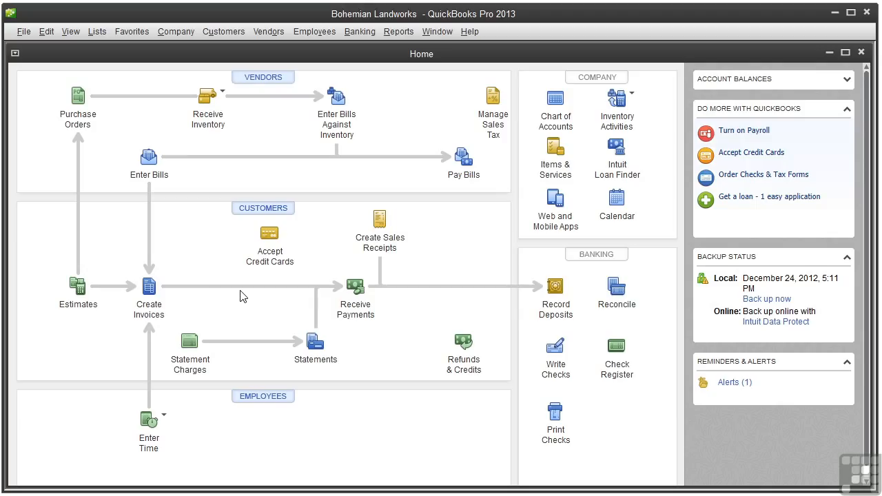